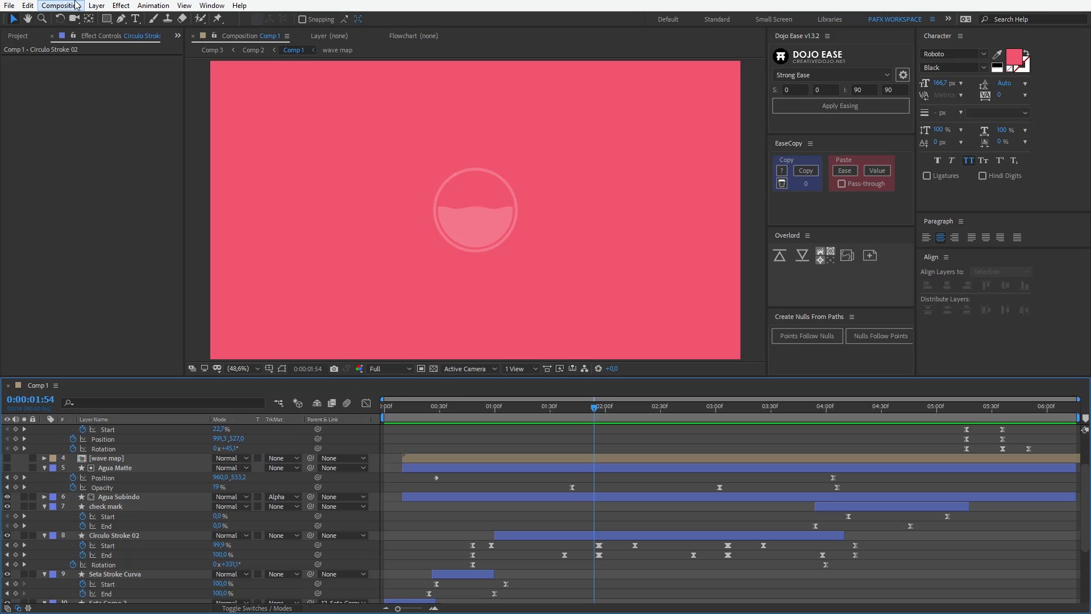
Step: Create a new 1920 × 1080 px, 60 fps composition and draw a circle in it as a shape layer
key(ctrl+n)
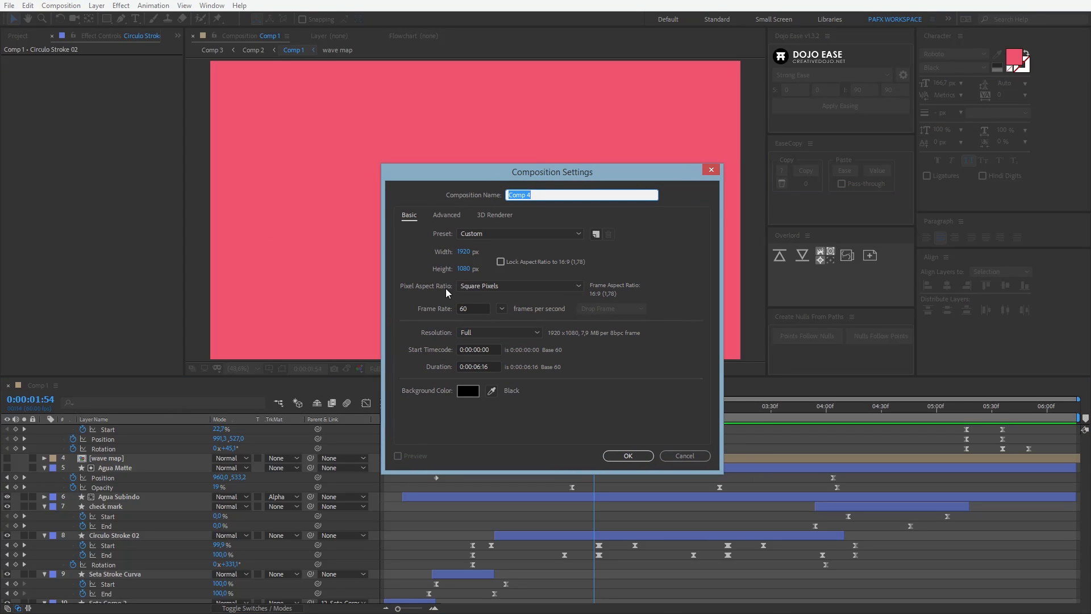
click(628, 456)
key(q)
key(q)
key(q)
drag(382, 147, 473, 237)
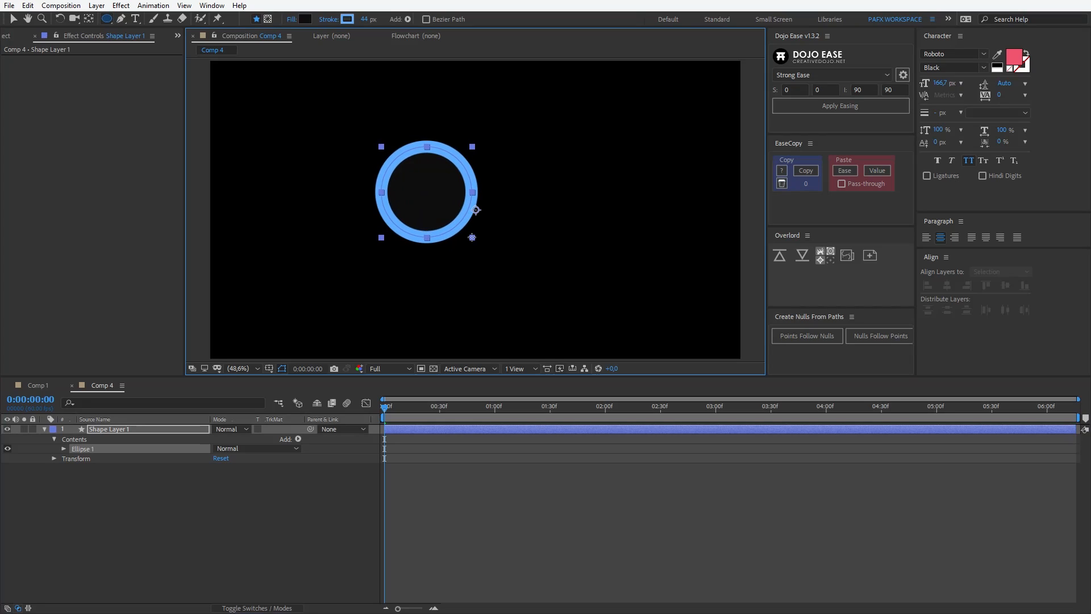
Step: Center the circle's anchor point and the circle in the composition, and fill it with white (FFFFFF)
key(ctrl+alt+Home)
key(ctrl+Home)
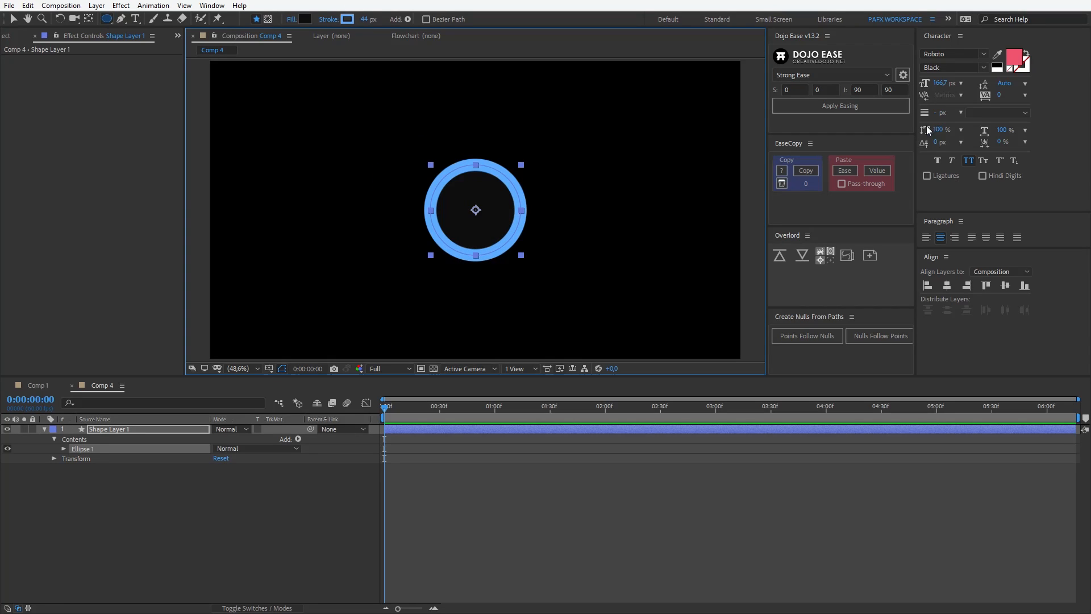
click(304, 21)
text(ffffff)
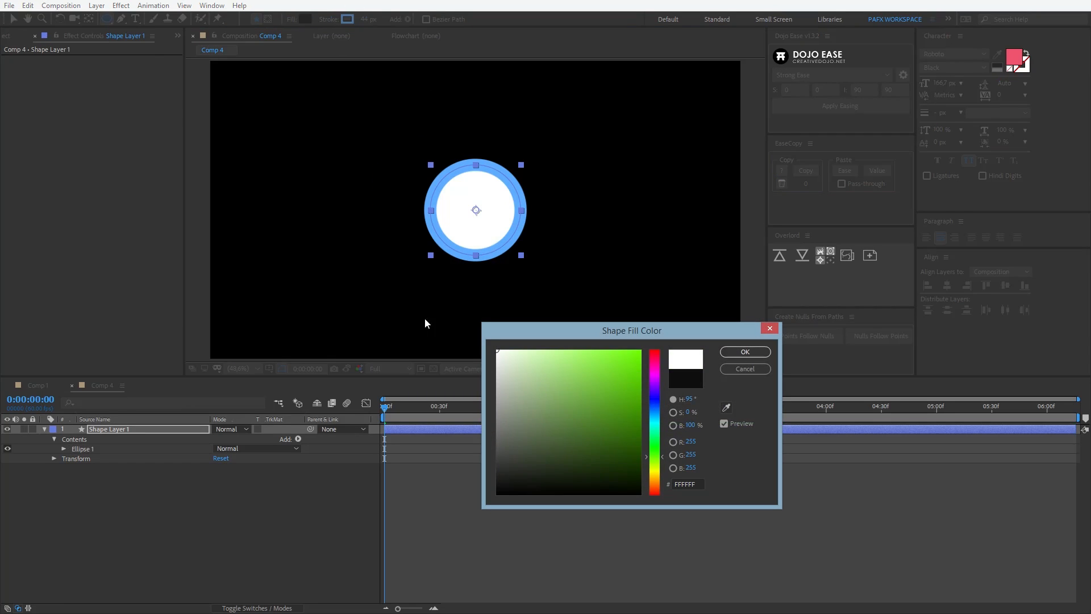
click(761, 353)
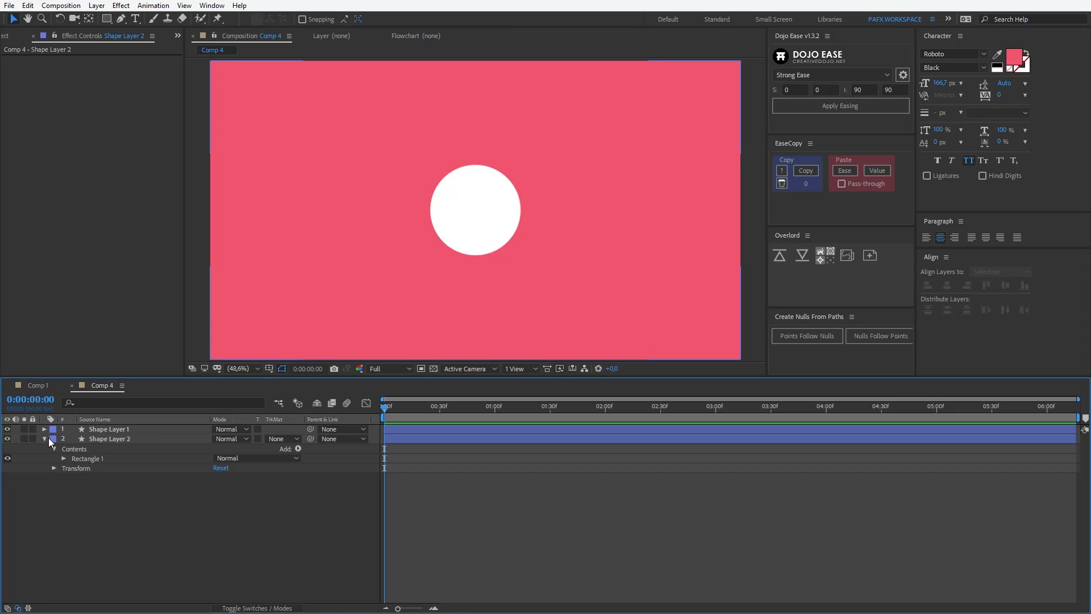
Step: Collapse the background layer and rename the white circle's layer as "Circulo 01"
click(48, 438)
click(94, 430)
key(Return)
key(BackSpace)
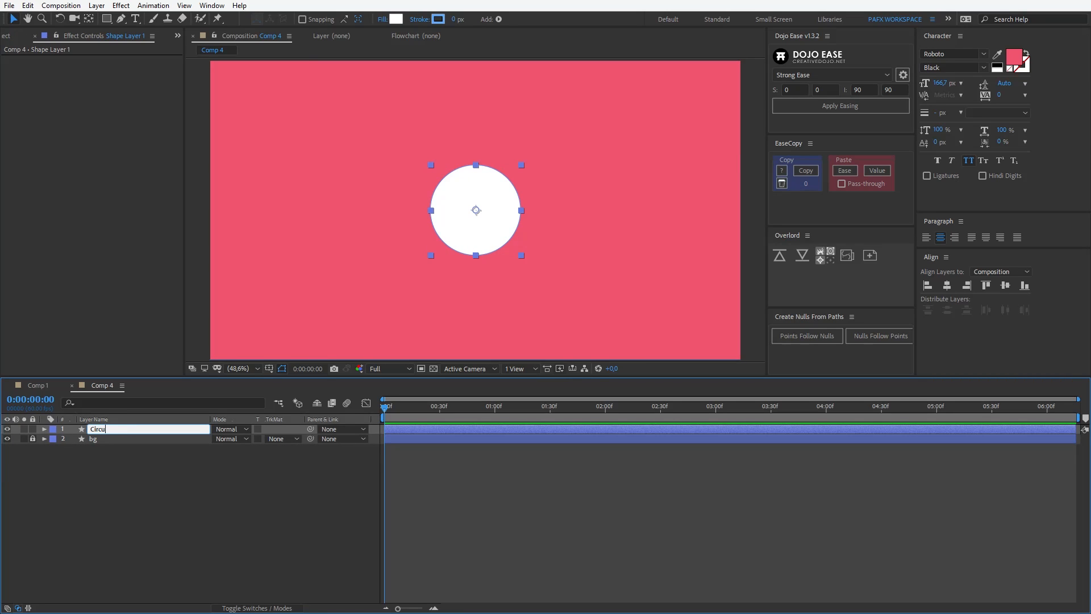
text(Circulo 01)
key(Return)
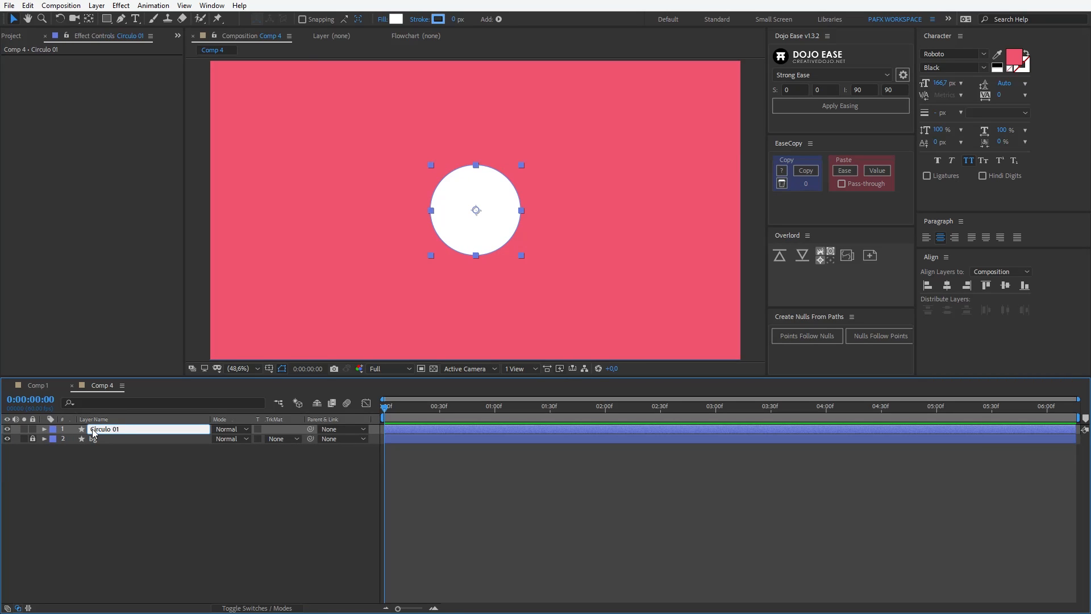
Step: Add a full-width white rectangle below the circle and align its top edge with the circle's bottom edge
click(134, 500)
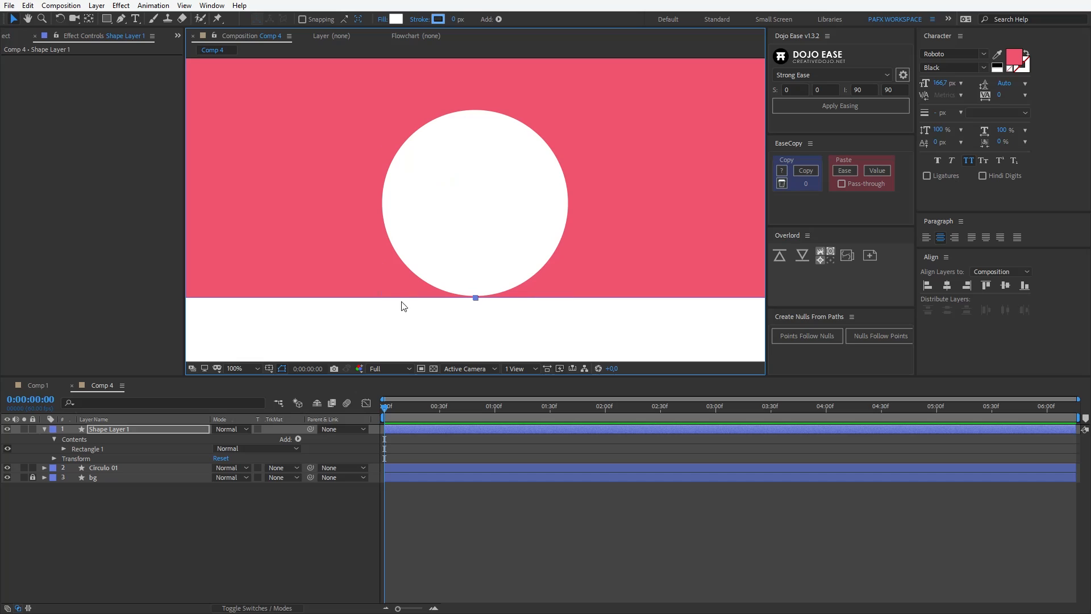
scroll(401, 304, up, 2)
drag(449, 287, 453, 285)
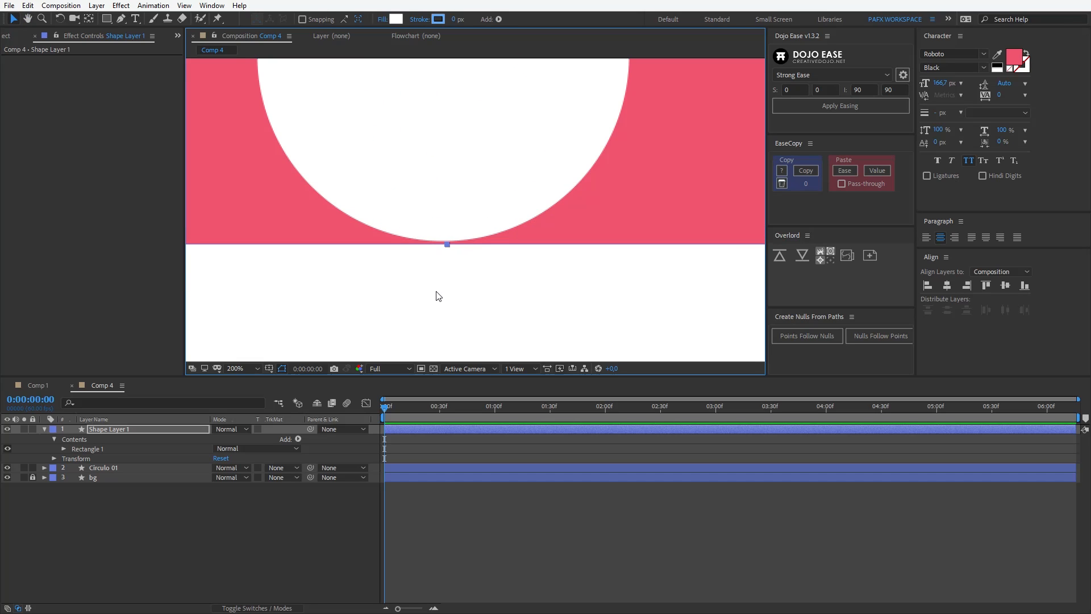
key(Up)
key(Up)
key(Down)
Step: Animate the rectangle's Position from below the circle at 0:00 up to covering it completely at 0:00:02:30
key(alt+shift+p)
drag(386, 417, 660, 417)
scroll(442, 300, down, 2)
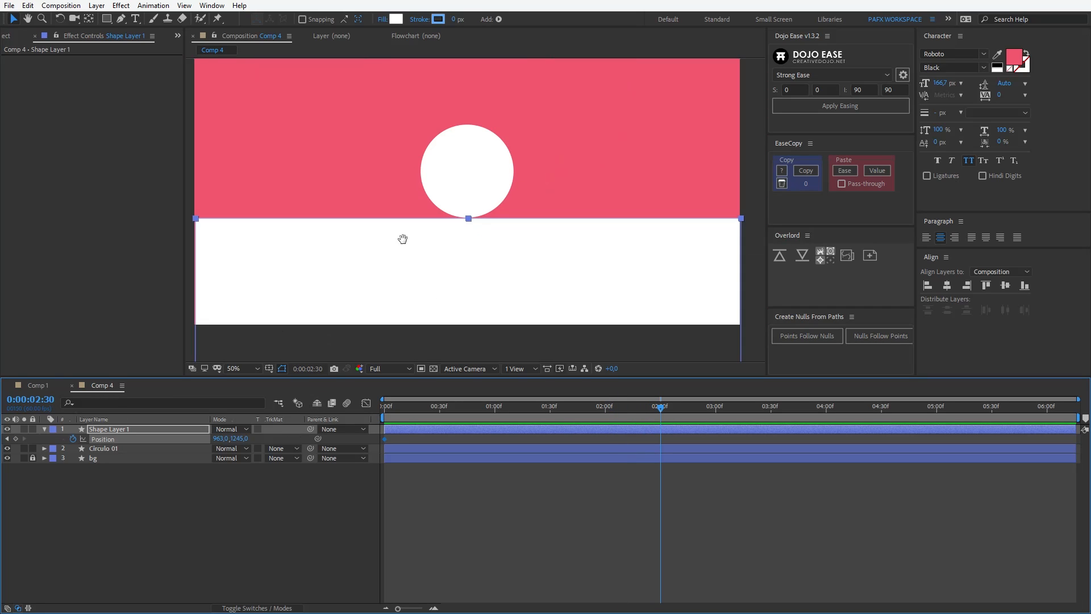
drag(414, 271, 431, 219)
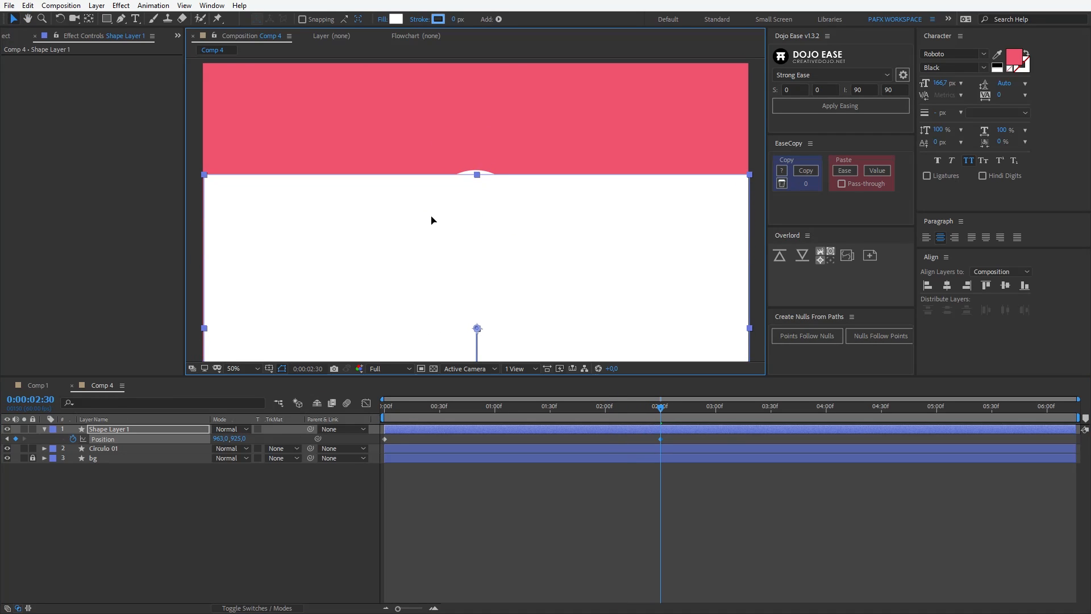
scroll(475, 152, up, 6)
drag(500, 252, 499, 232)
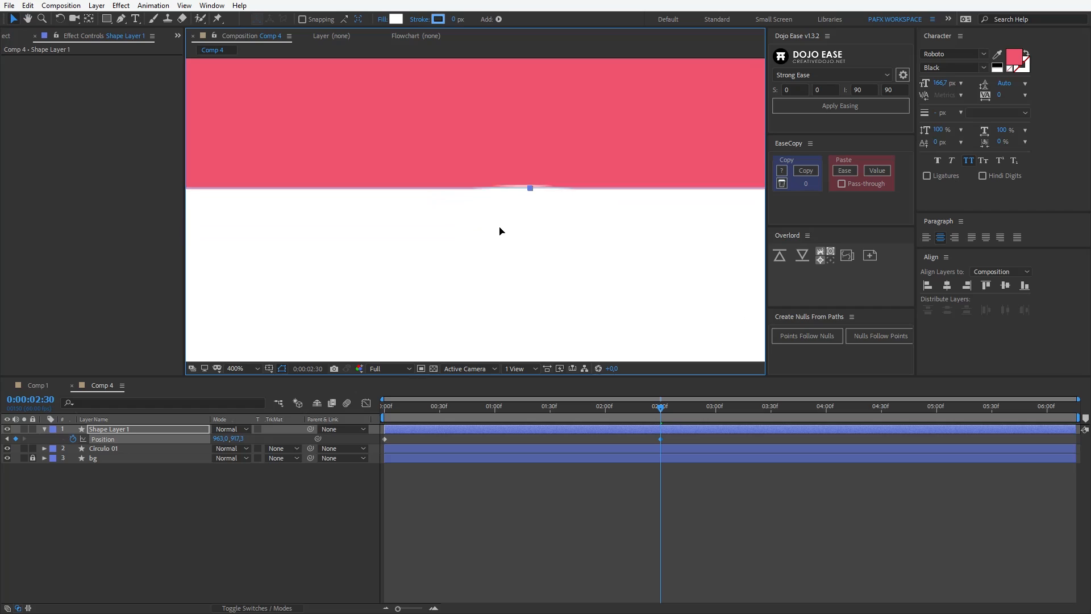
scroll(495, 273, down, 4)
drag(486, 301, 481, 285)
key(u)
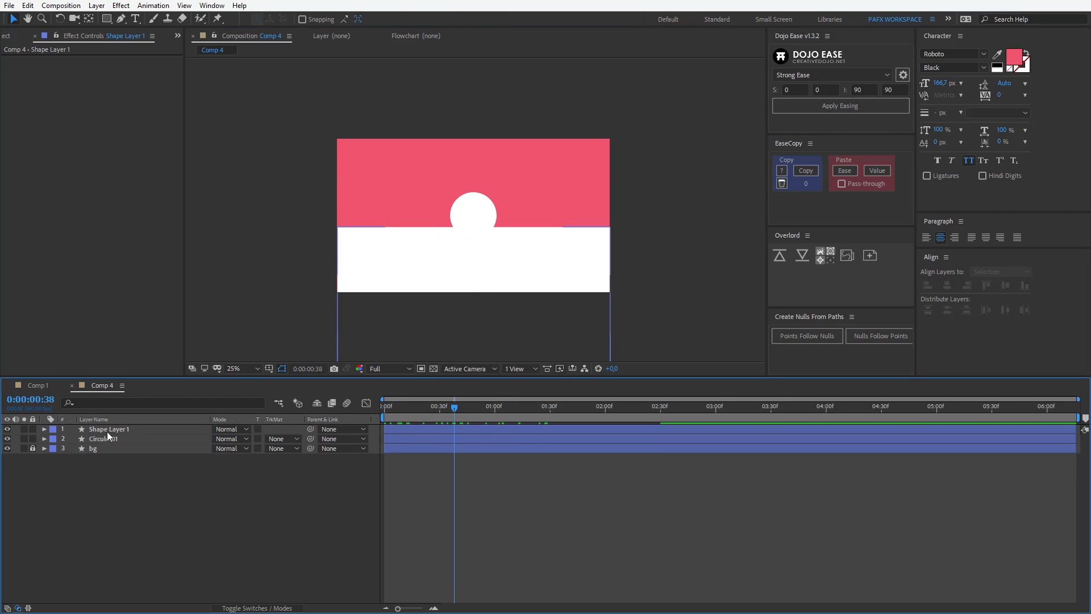
Step: Move the animated rectangle layer below Circulo 01, name it "Matte Circulo" and mask it with the circle as an alpha matte
click(138, 429)
drag(139, 429, 136, 439)
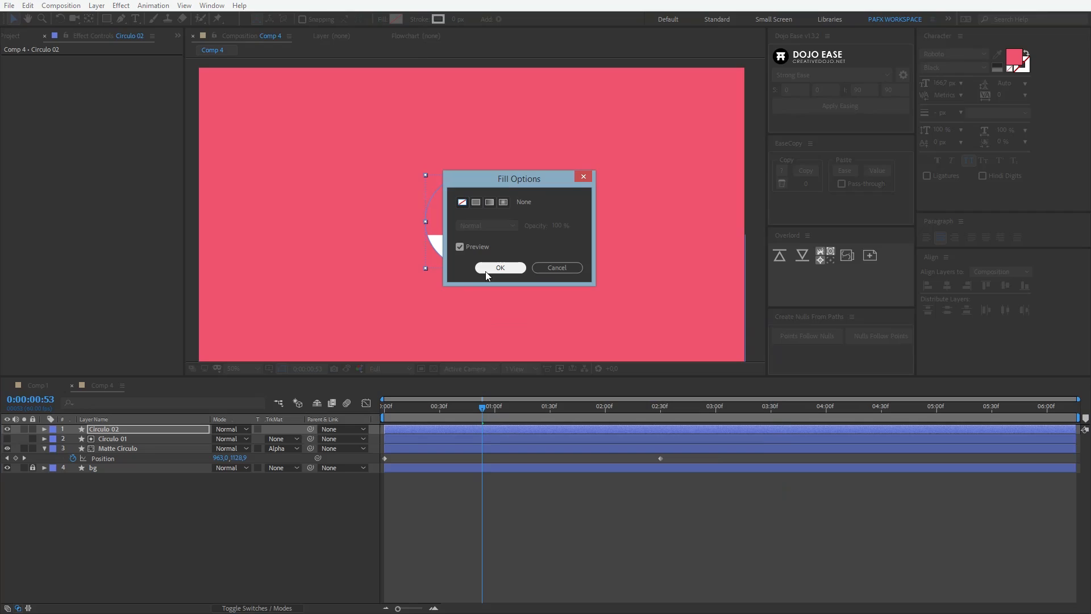
Step: Turn Circulo 02 into an outer ring with no fill, an ellipse size of 373,1 and a 9 px white stroke
click(486, 267)
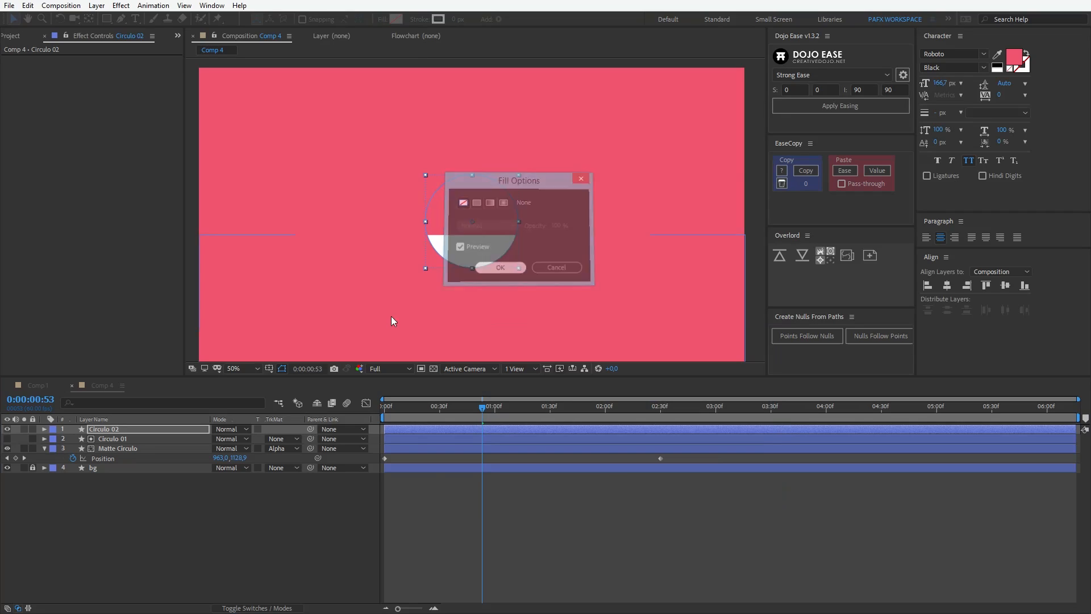
click(168, 430)
key(u)
key(u)
drag(239, 469, 265, 469)
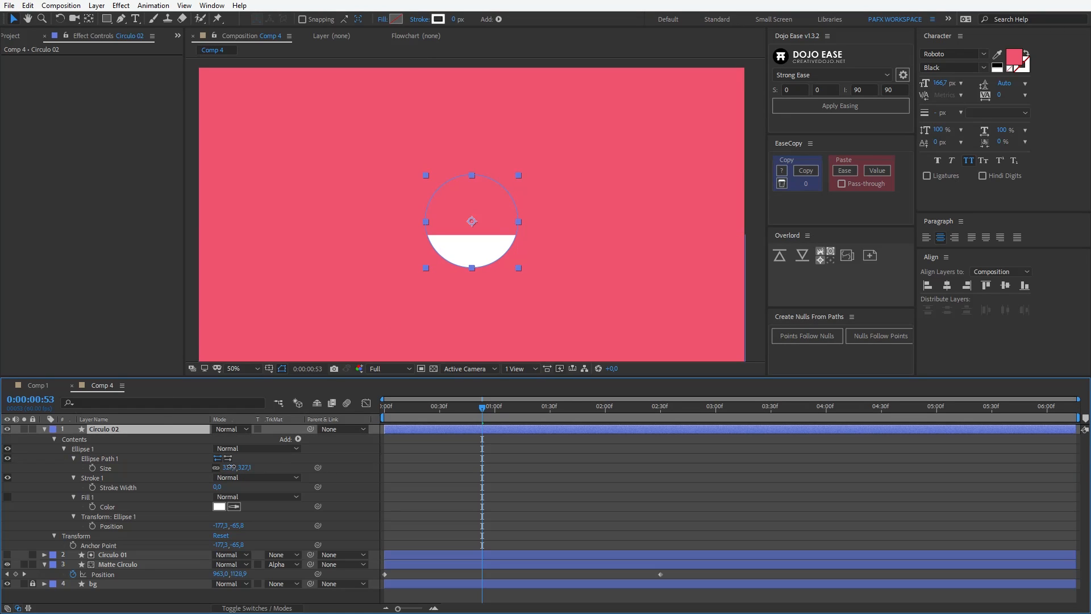
drag(460, 26, 461, 22)
Step: End the work area at 0:00:03:00 and preview the filling circle
click(715, 407)
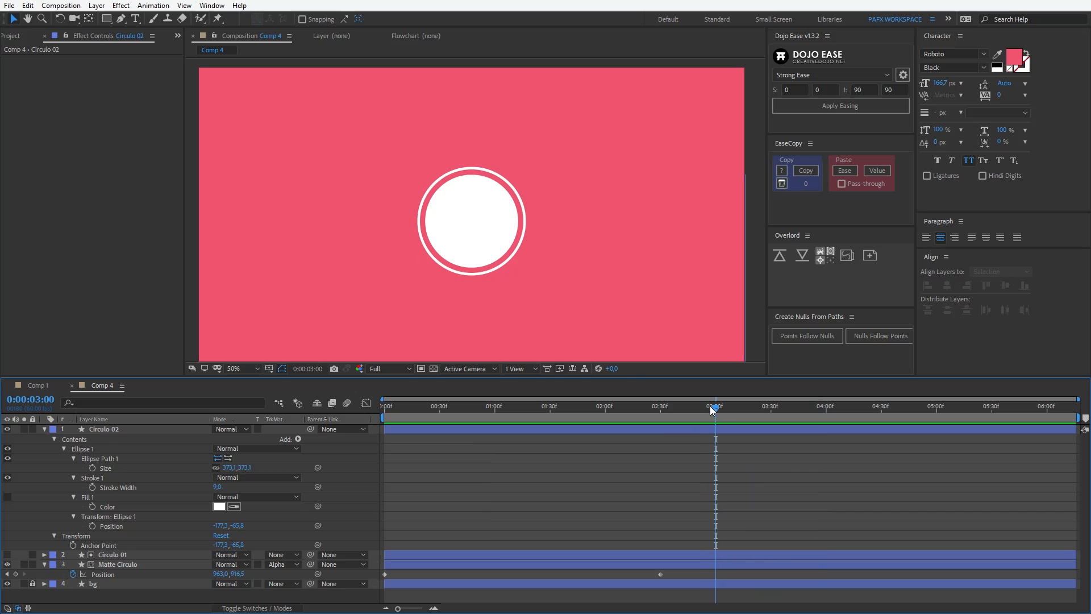
key(n)
key(space)
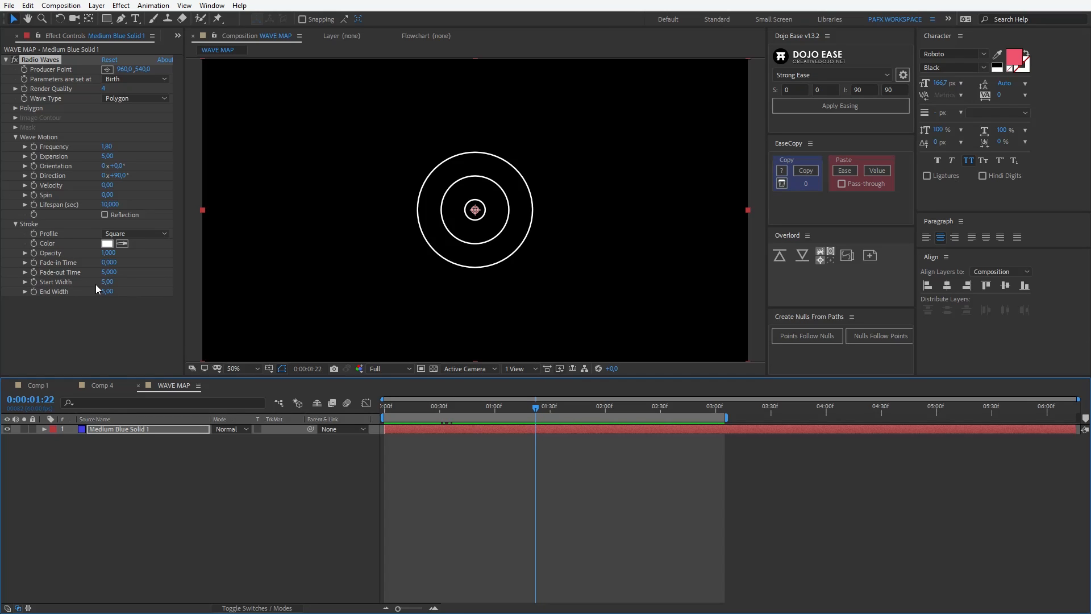
Step: Set the Radio Waves stroke Start Width to 100 on the WAVE MAP solid and preview the rings
mouse_move(106, 282)
mouse_down()
mouse_move(255, 284)
mouse_move(682, 327)
mouse_up()
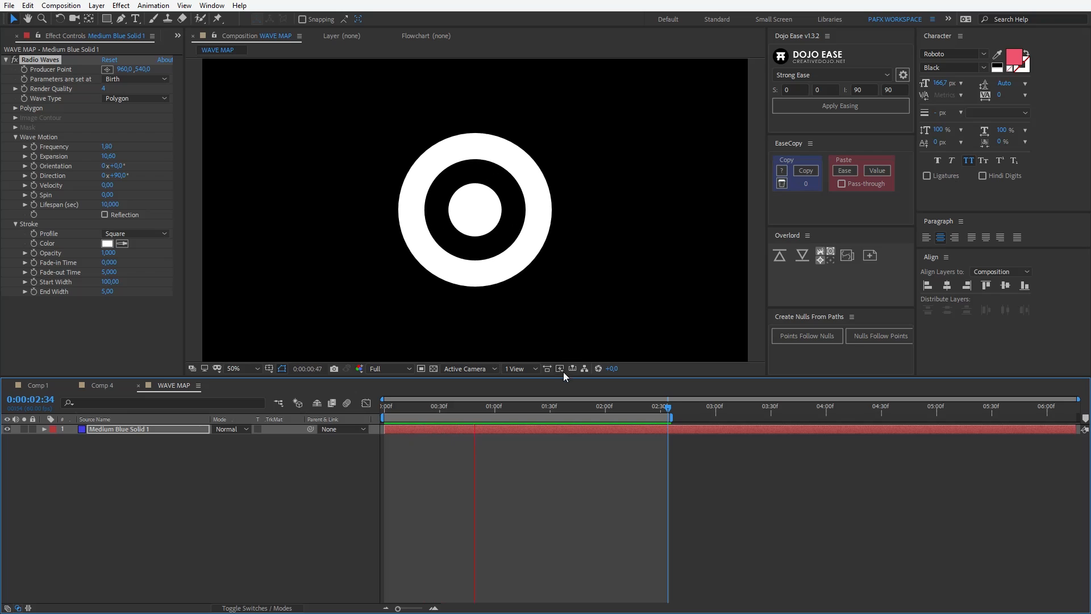
key(space)
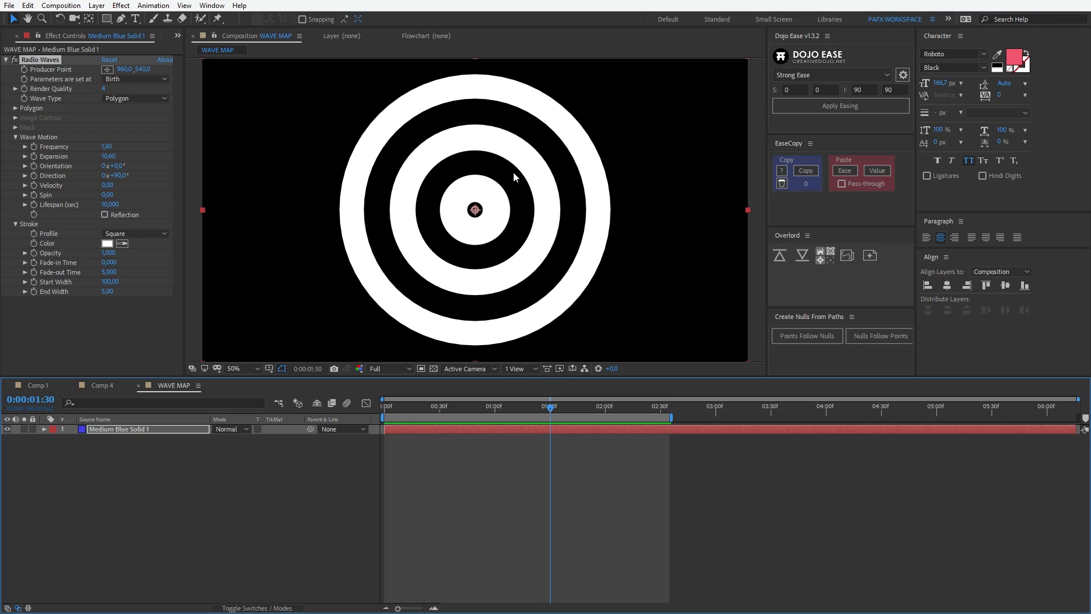
Step: Set the Radio Waves Frequency to 1,5, Expansion to 6,25, Lifespan to 2,5 and End Width to 24,4, and preview the rings
click(103, 147)
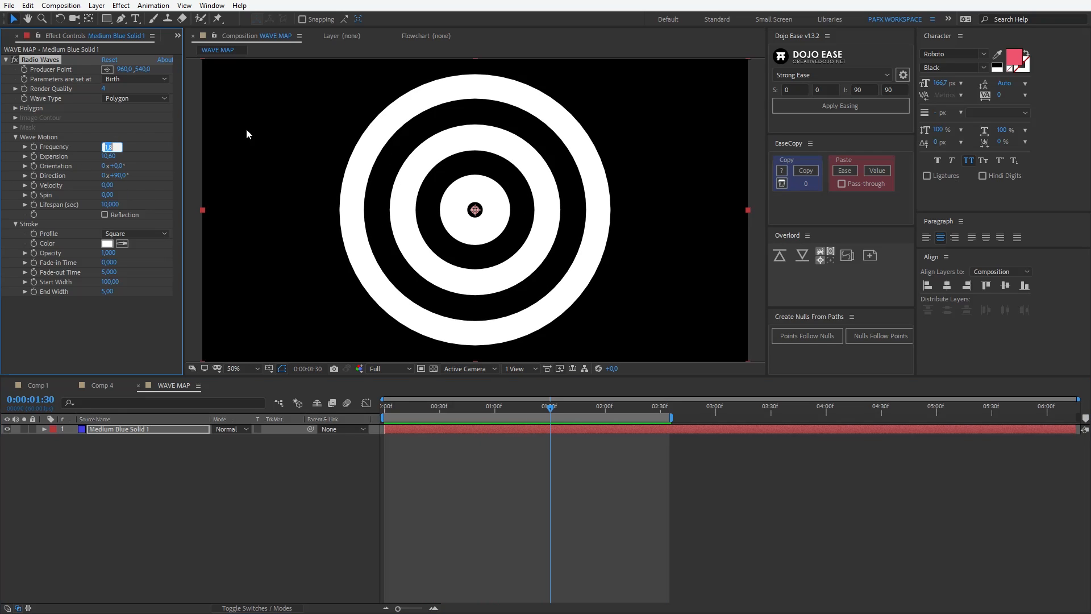
text(1,5)
key(Return)
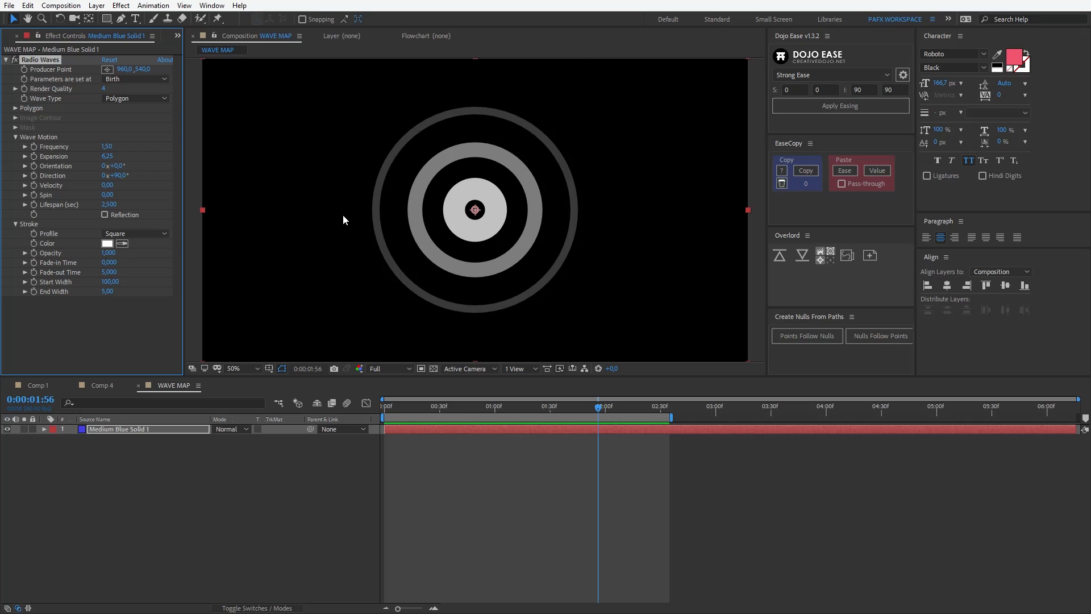
drag(107, 291, 193, 294)
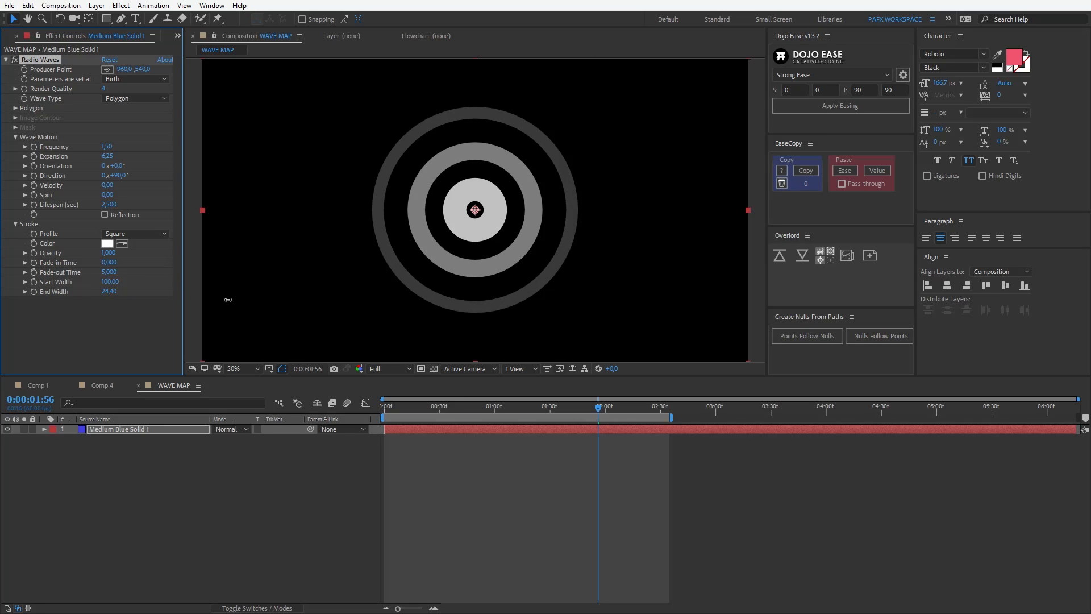
key(space)
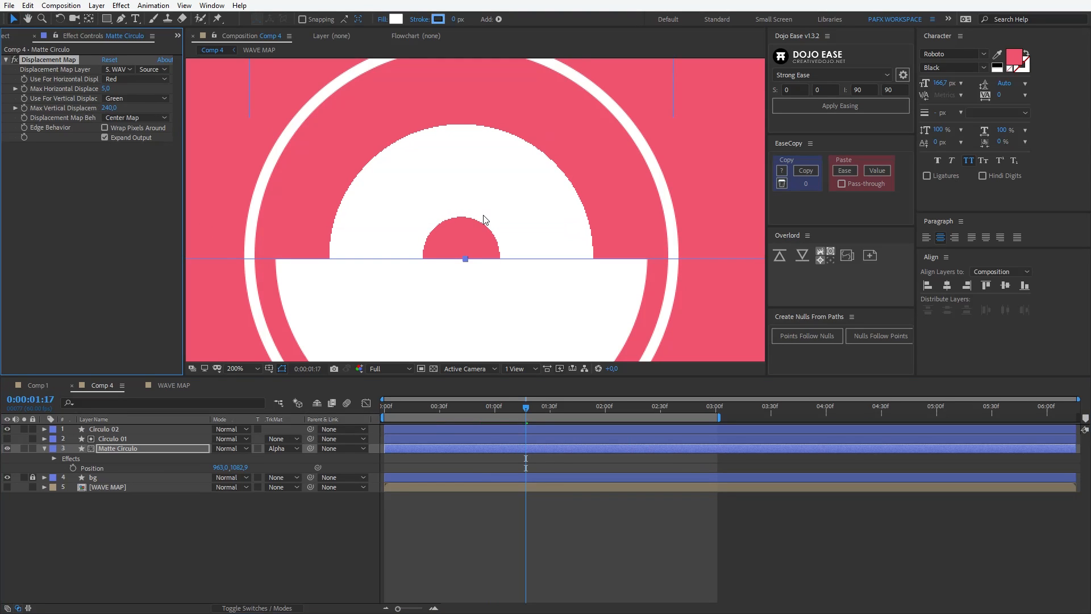
Step: Set the Max Vertical Displacement of Matte Circulo's Displacement Map to 25 and preview the wave
key(space)
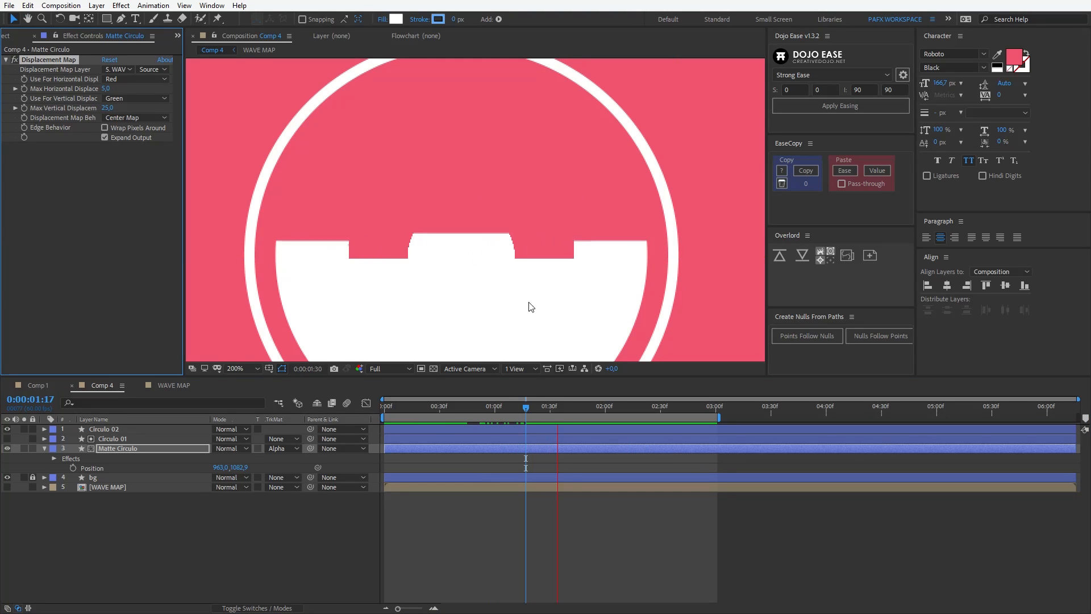
key(comma)
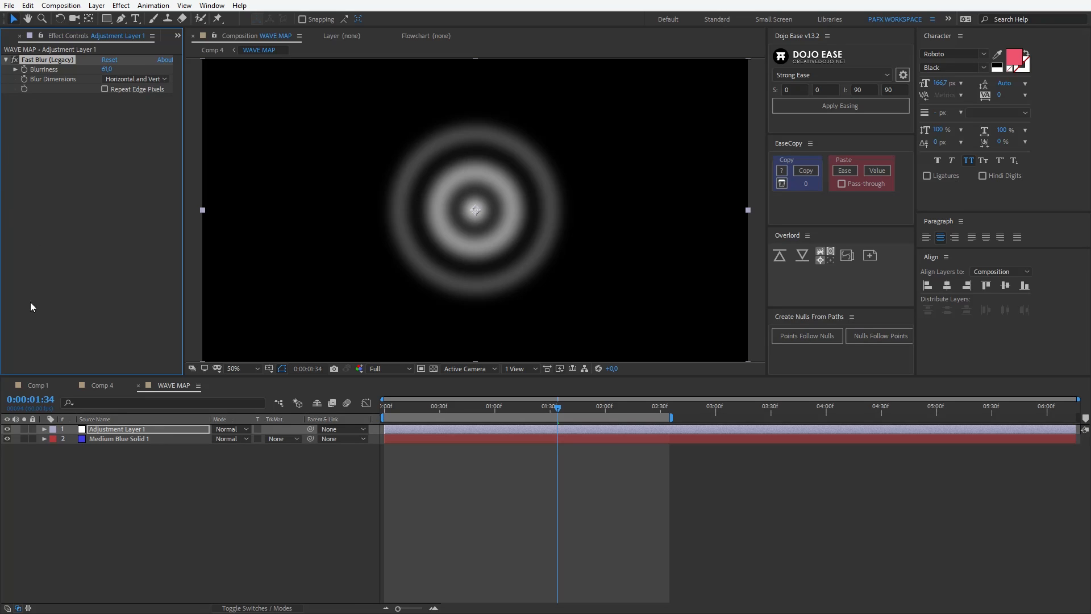
Step: Return to Comp 4 and preview the blurred wave from the start of the timeline
click(111, 386)
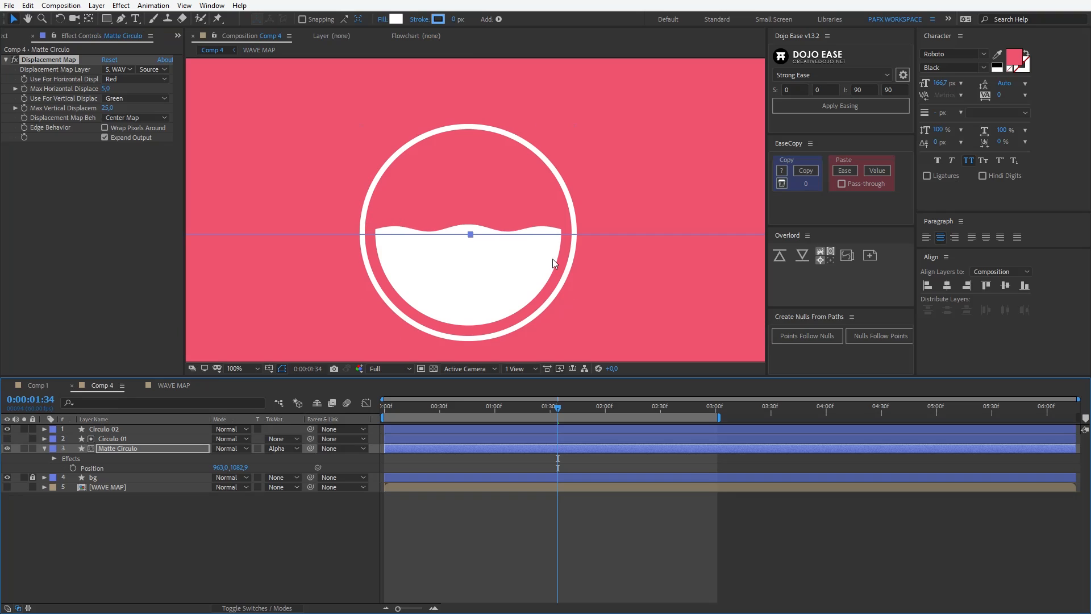
key(Home)
key(space)
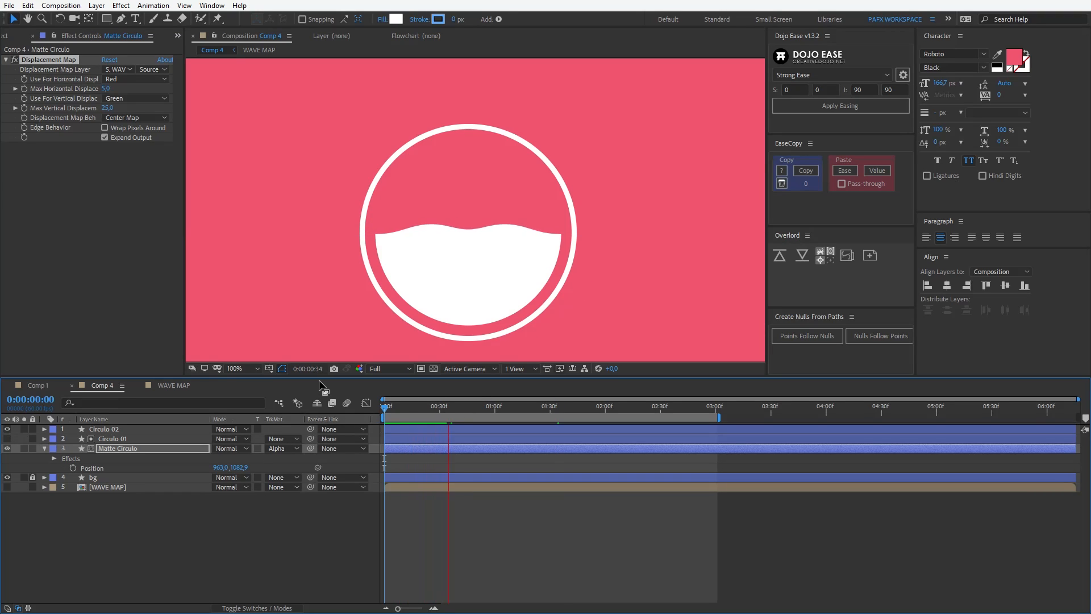
Step: In WAVE MAP, copy the Fast Blur effect from the hidden adjustment layer to the Radio Waves solid
click(173, 385)
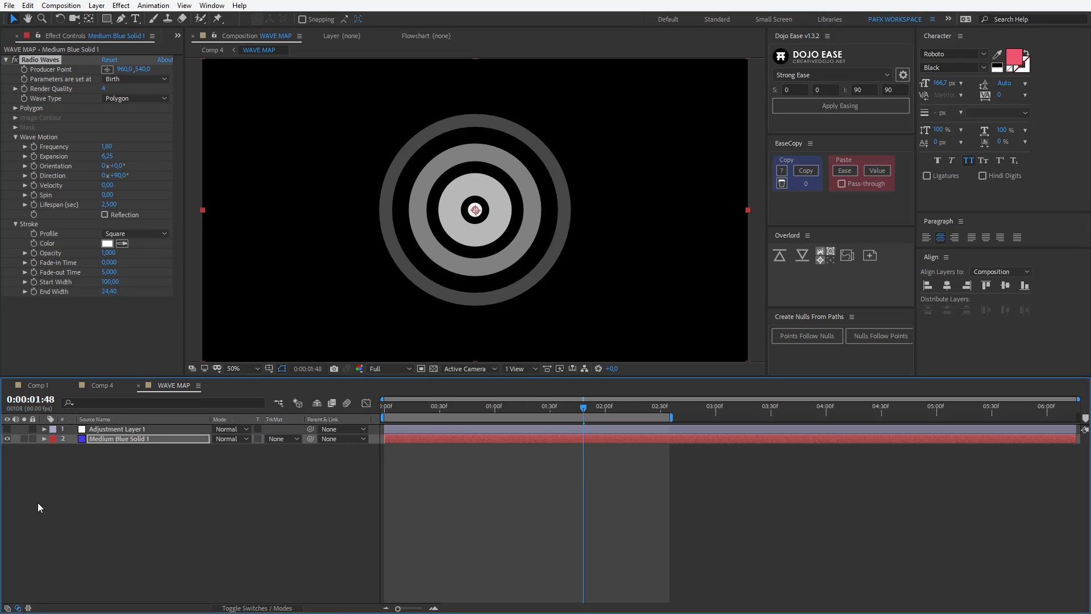
click(112, 429)
click(44, 60)
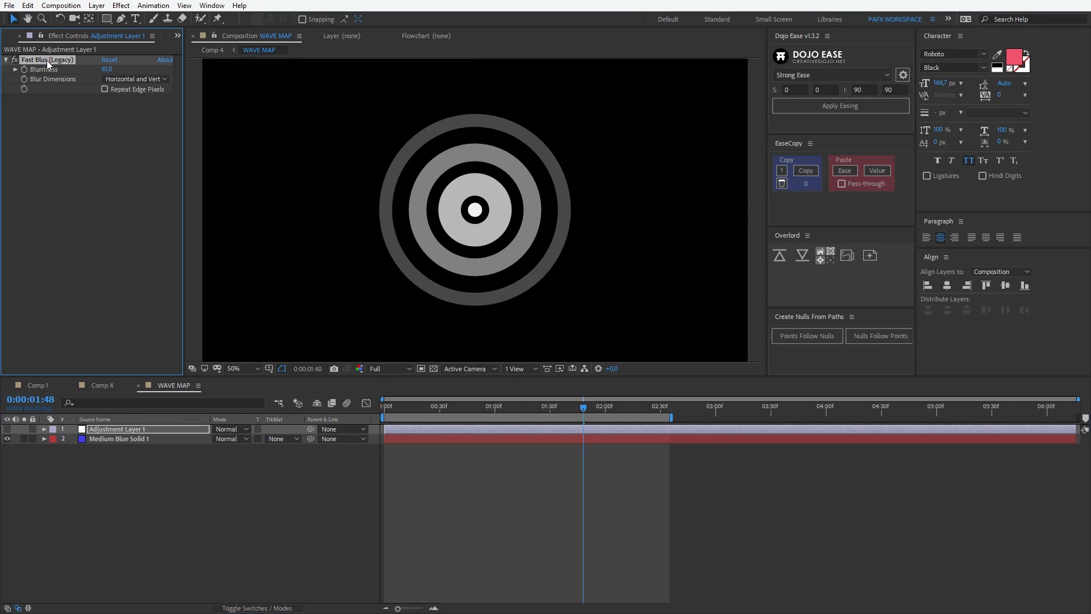
click(142, 439)
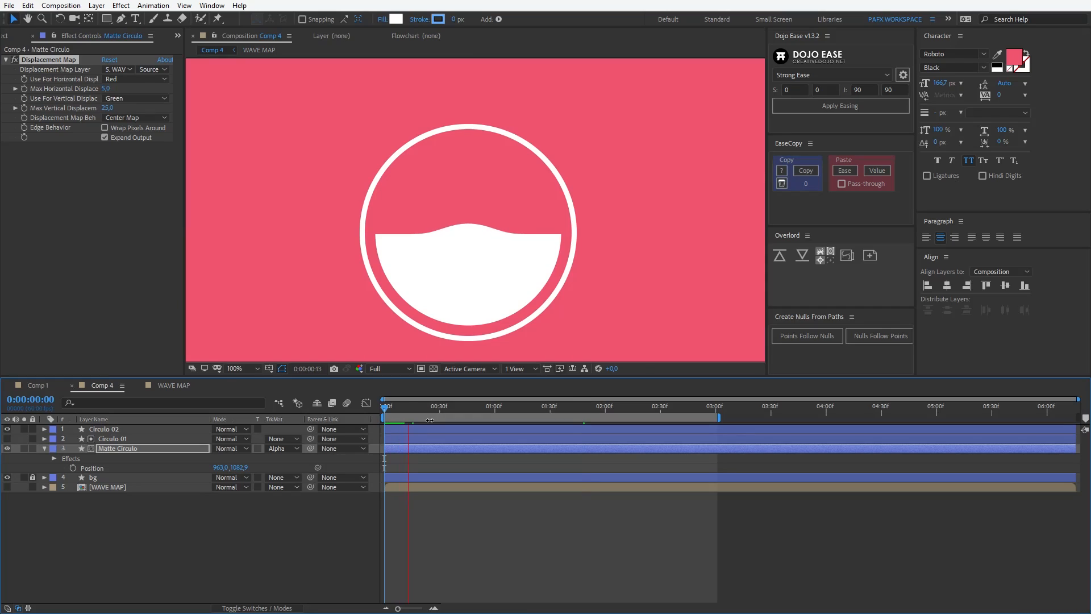
Step: Set Comp 4's preview resolution to Half and play back the liquid wave in the circle
click(388, 368)
click(403, 411)
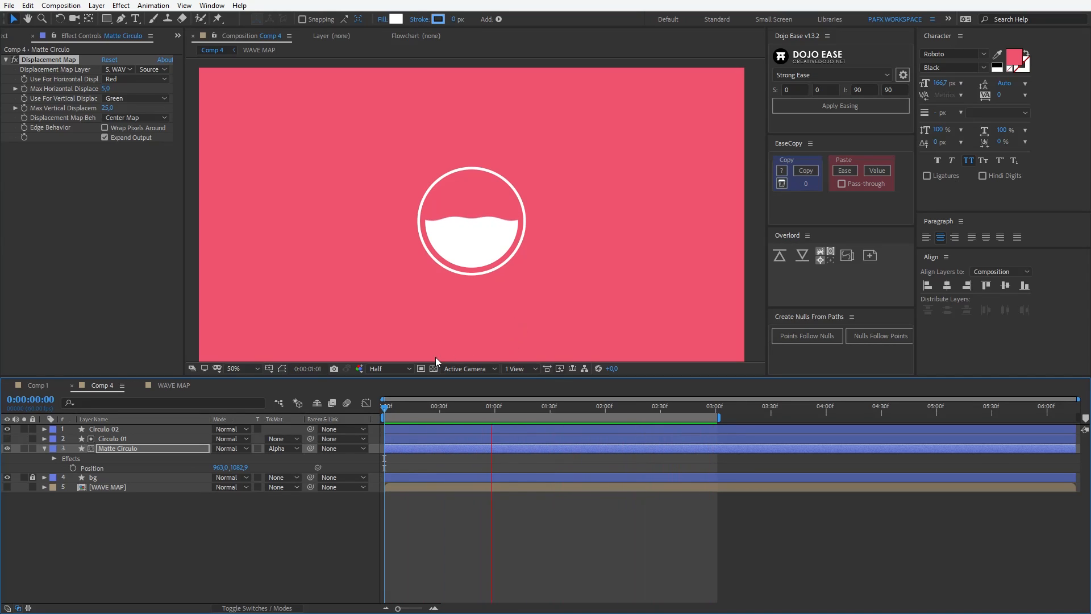
key(space)
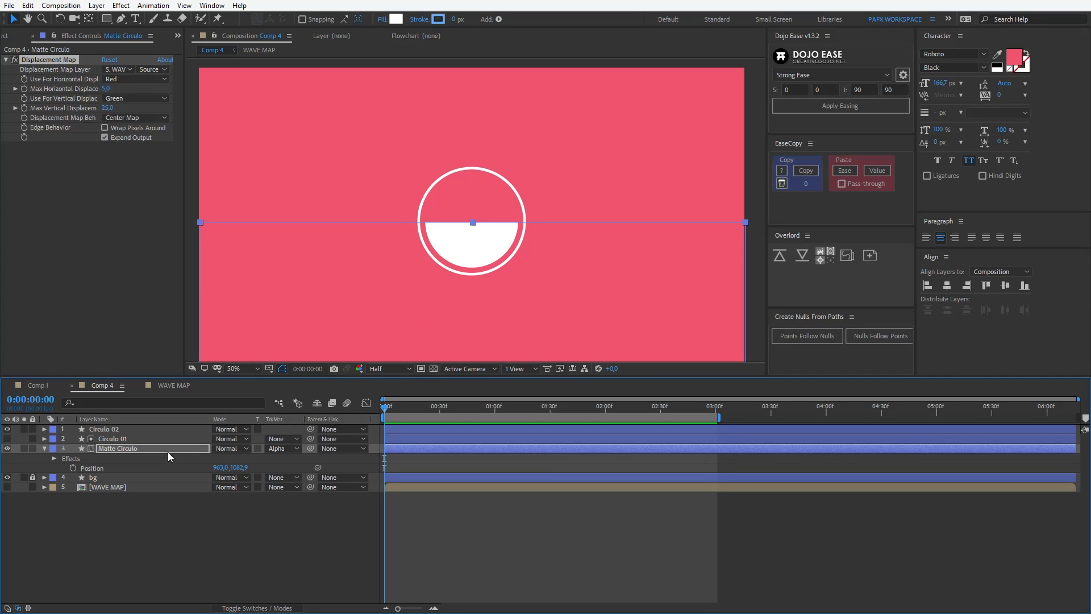
Step: Add Position keyframes to the Matte Circulo layer at the start of the timeline and at 2:30
click(73, 468)
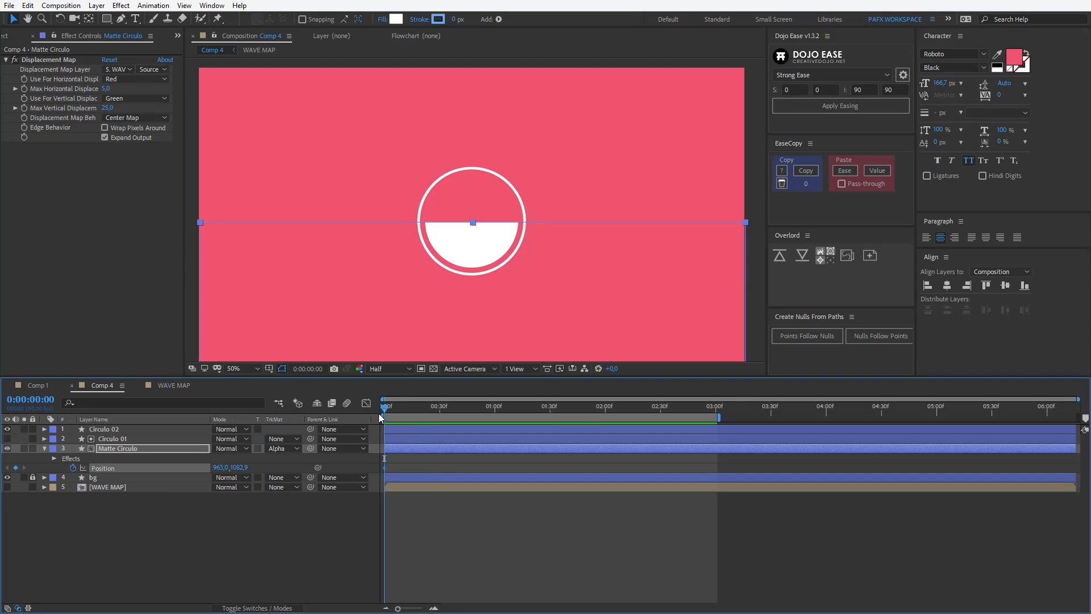
drag(394, 407, 663, 434)
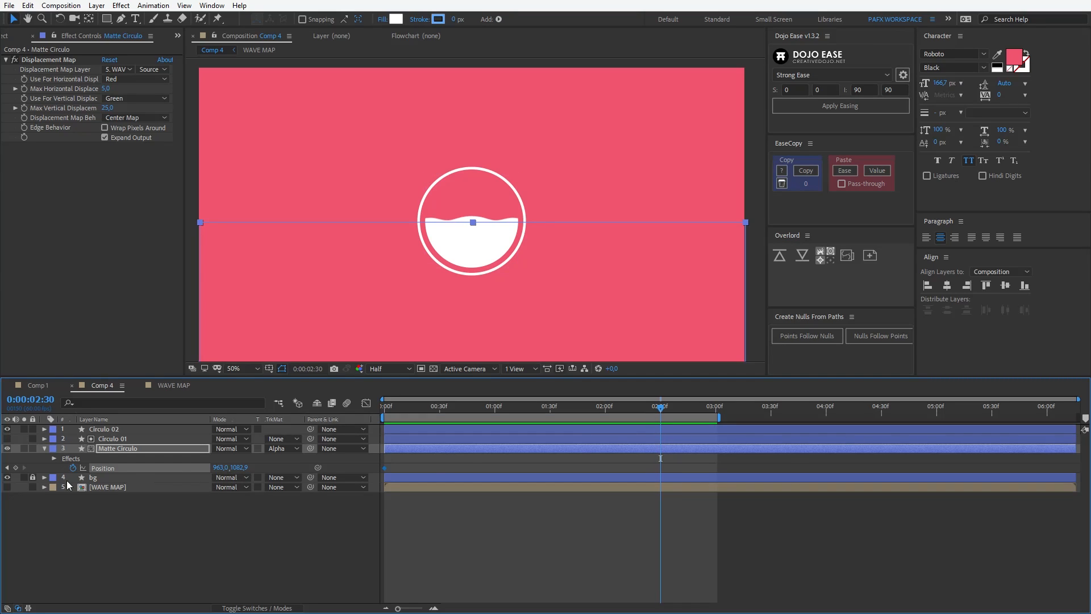
click(16, 467)
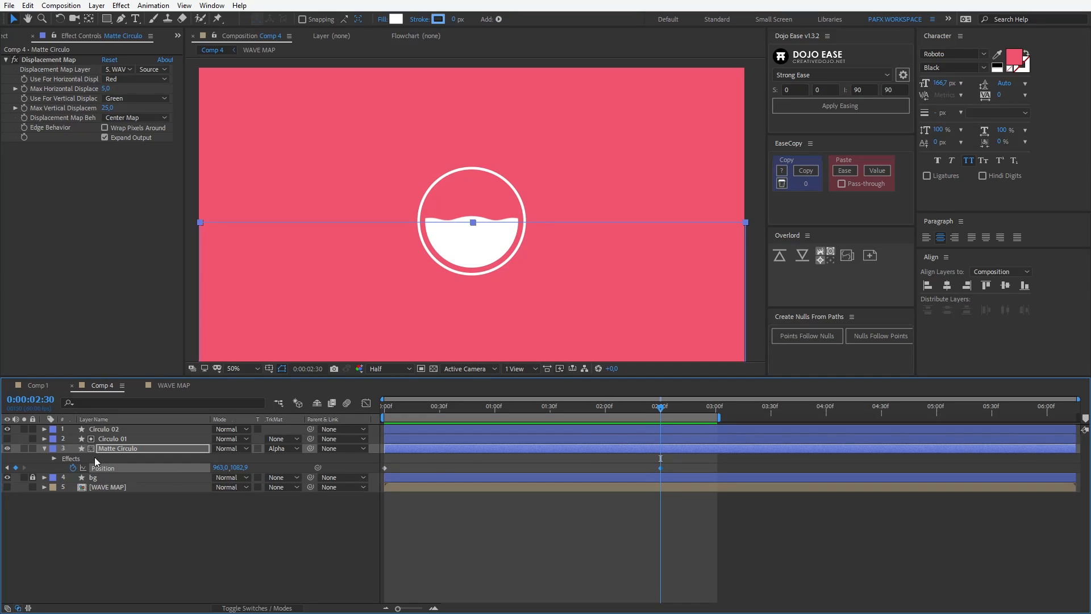
Step: At the first keyframe, lower Matte Circulo to a Y position of about 1247 so the circle starts empty
key(Home)
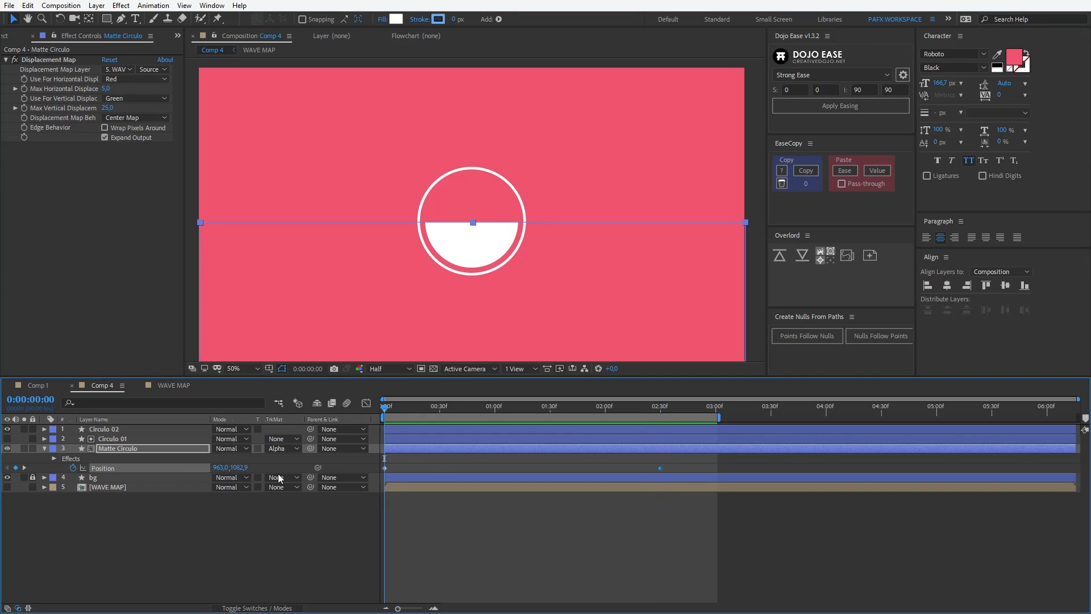
drag(239, 467, 329, 474)
key(ctrl+shift+h)
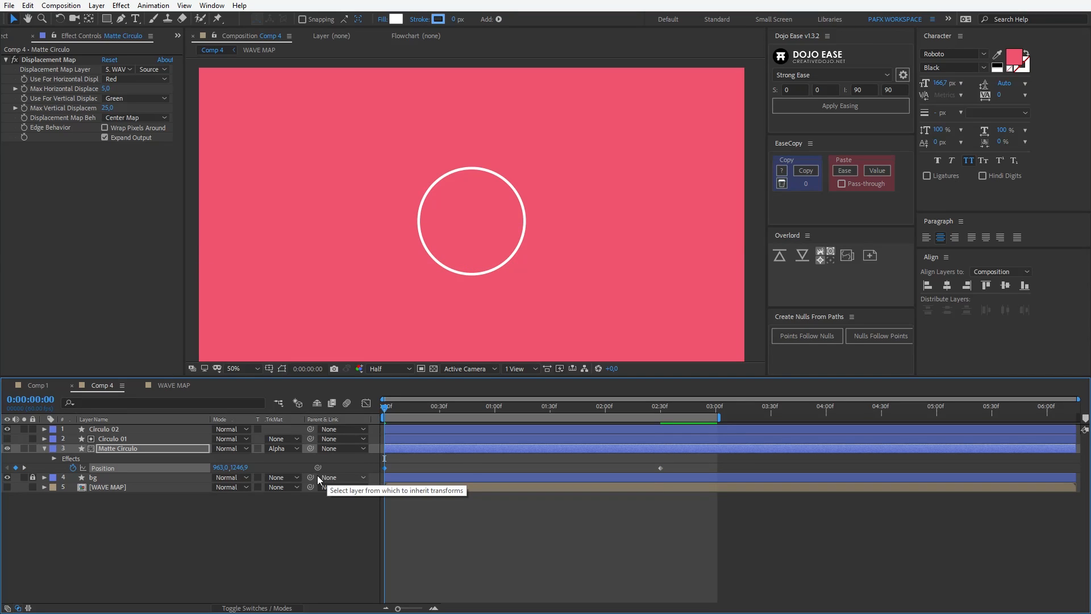
drag(244, 468, 252, 470)
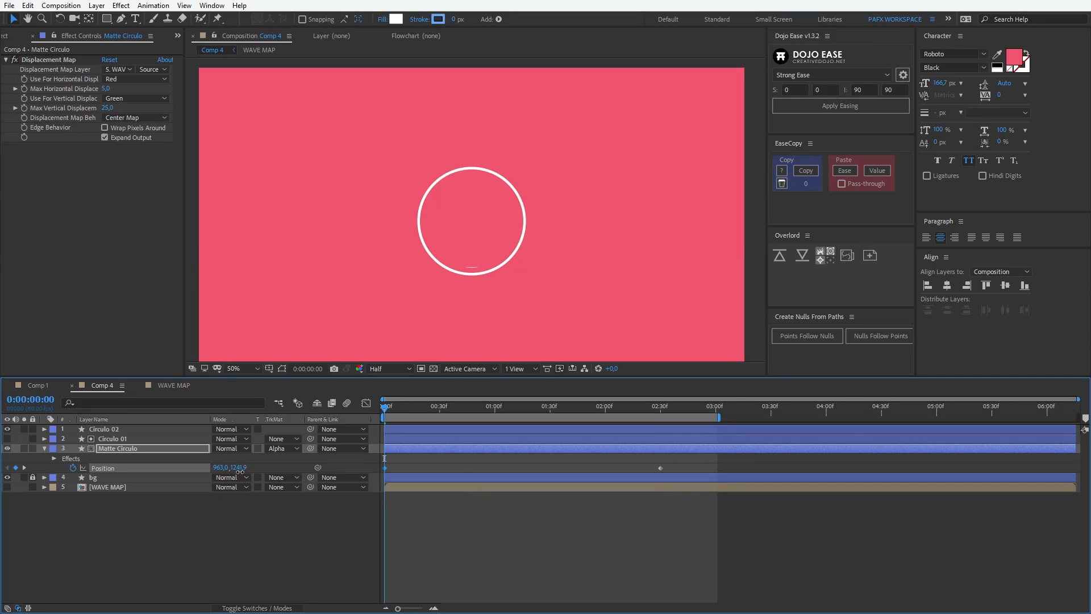
Step: At the 2:30 keyframe, raise Matte Circulo to Y position 925.9 to fill the circle, and scrub back to 1:17 to check the animation
key(k)
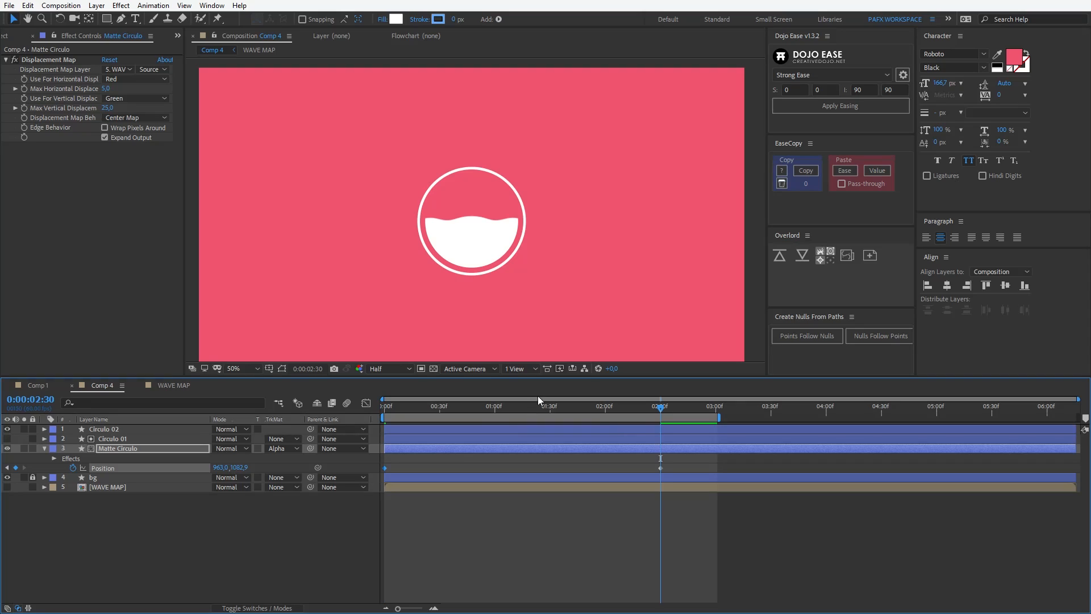
drag(237, 467, 167, 452)
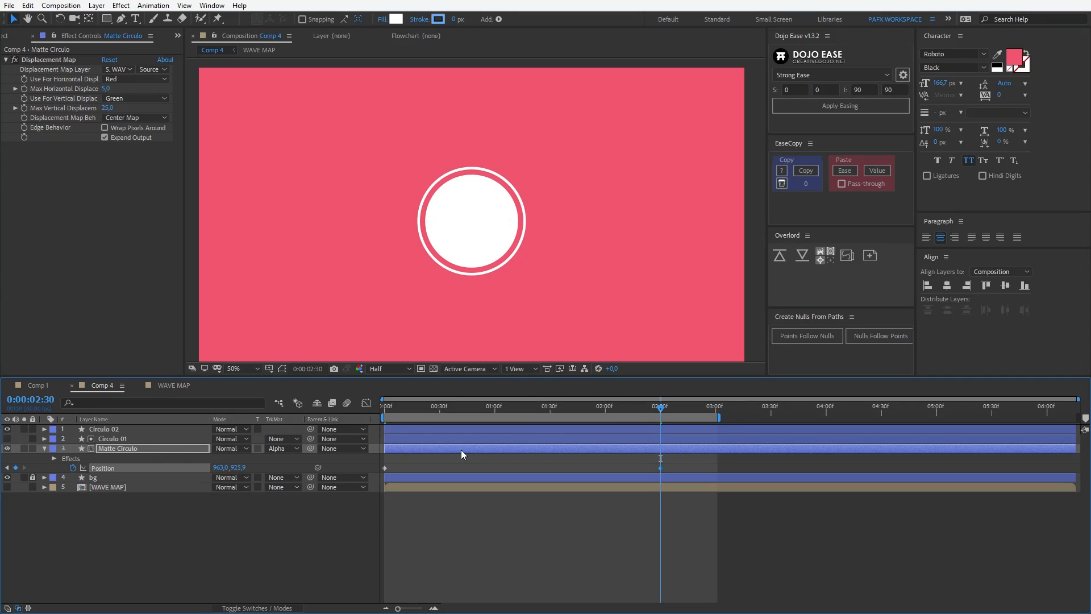
drag(661, 411, 526, 419)
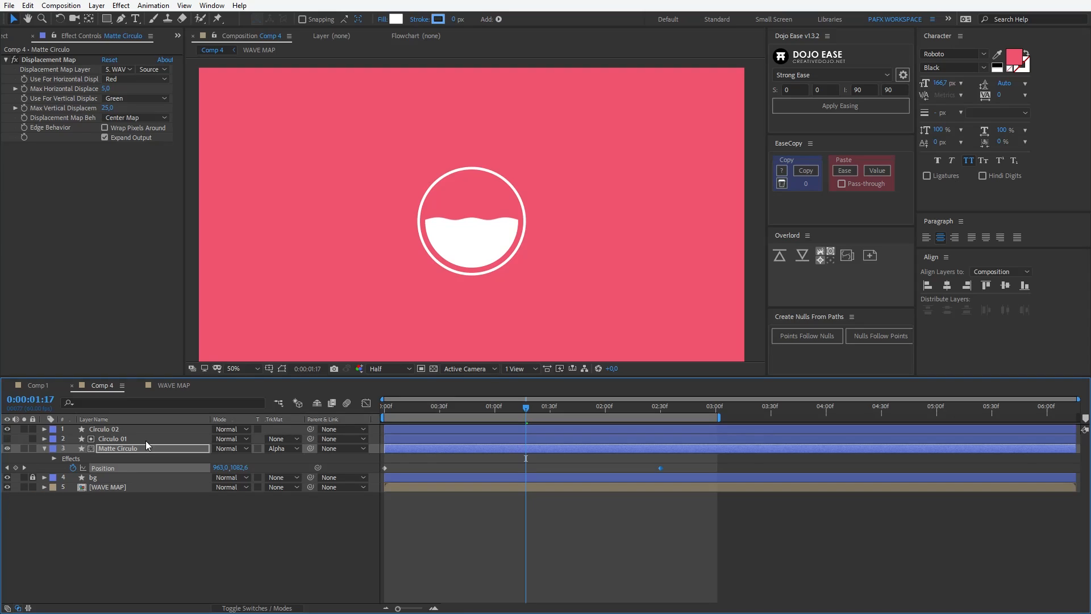
Step: Move the WAVE MAP layer to the top of Comp 4's layer stack and make it visible over the circle
click(101, 487)
click(7, 487)
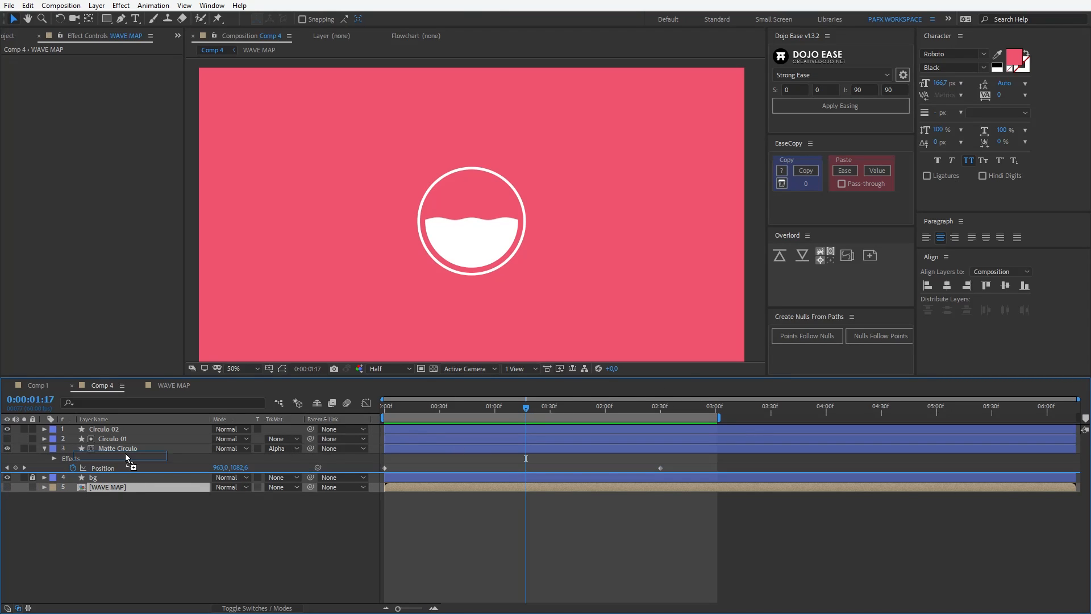
key(ctrl+shift+bracketright)
click(7, 429)
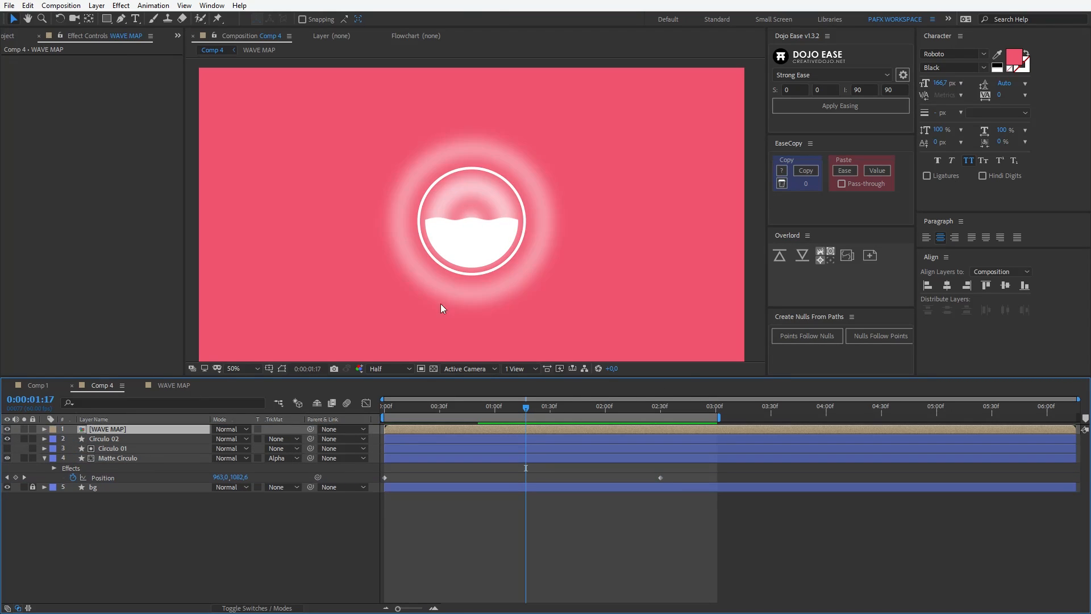